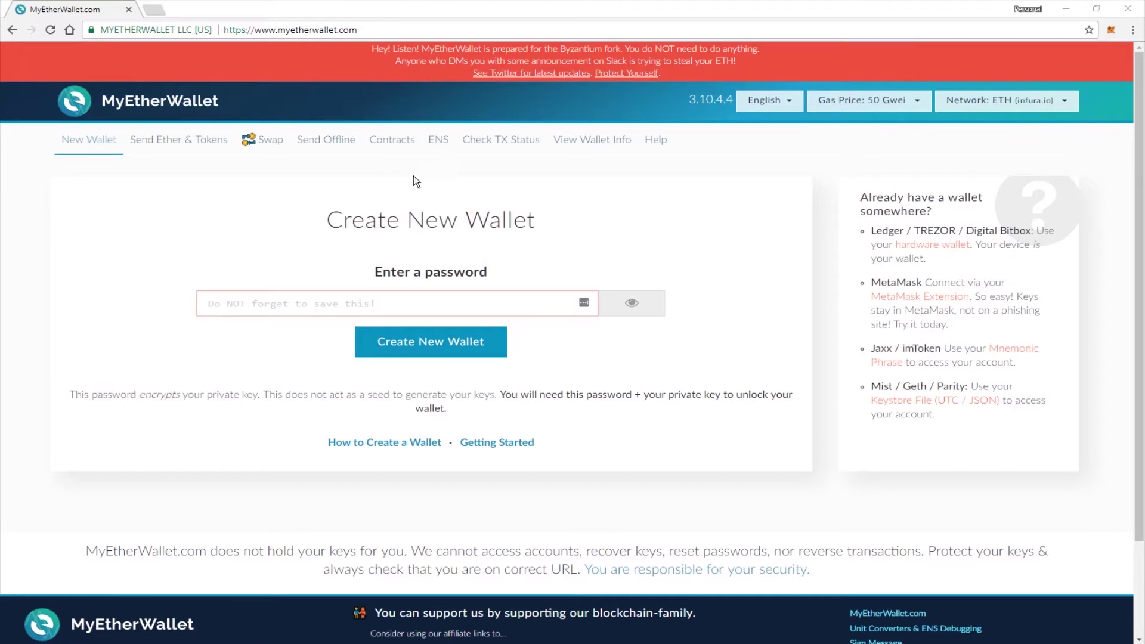
- Look up mckmuze.eth on the ENS page to confirm it is available
{"action": "left_click", "coordinate": [440, 143]}
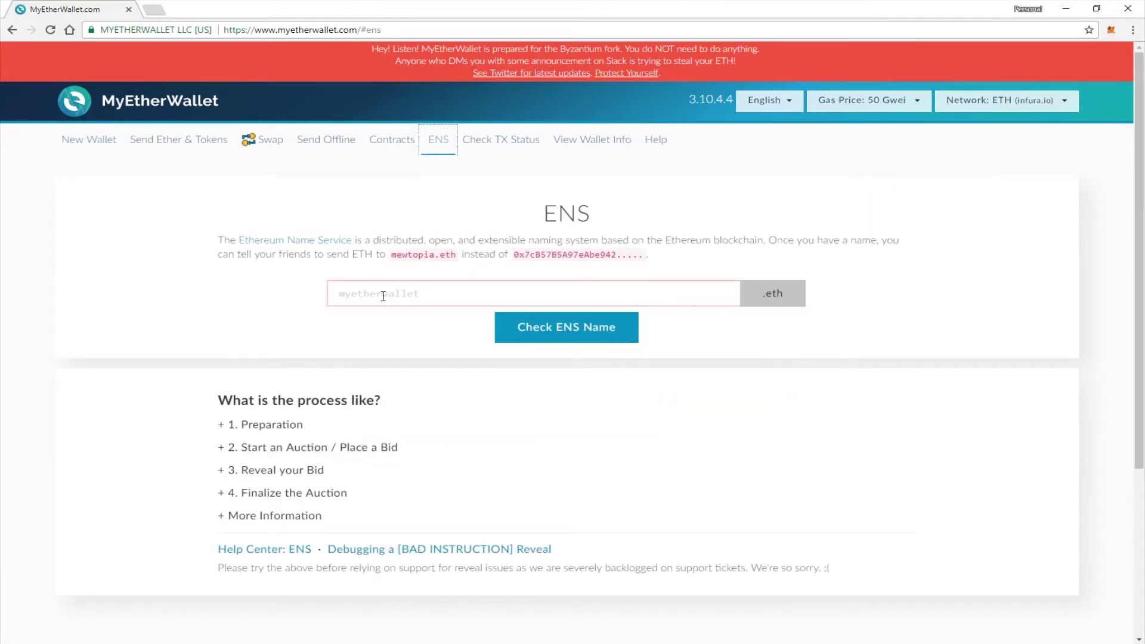
{"action": "left_click", "coordinate": [361, 294]}
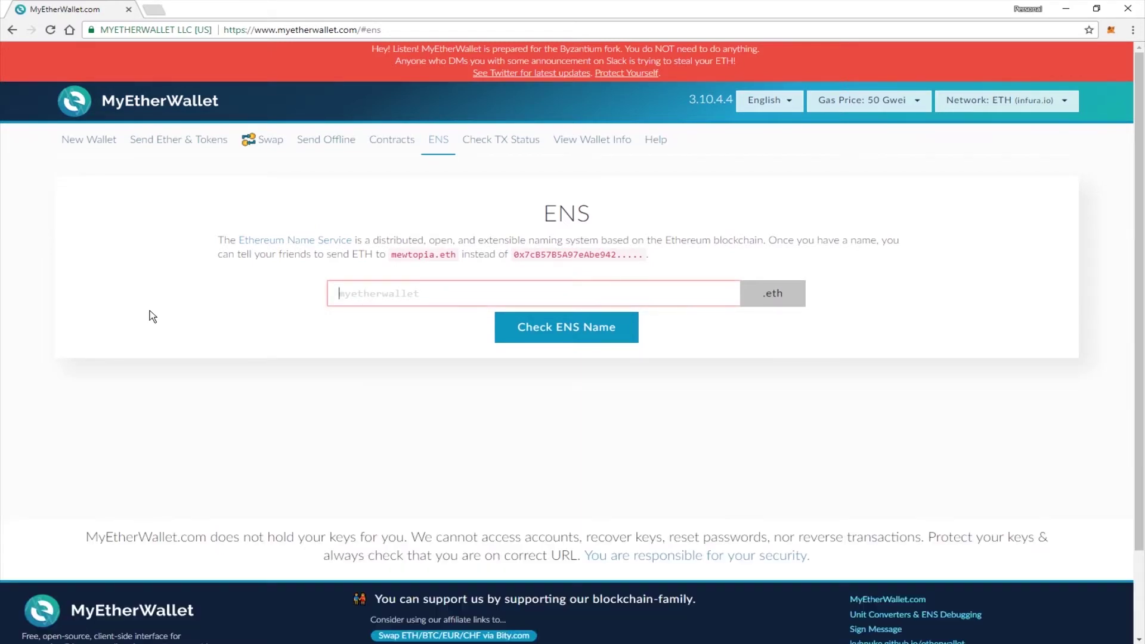
{"action": "type", "text": "mckmuze"}
{"action": "left_click", "coordinate": [595, 332]}
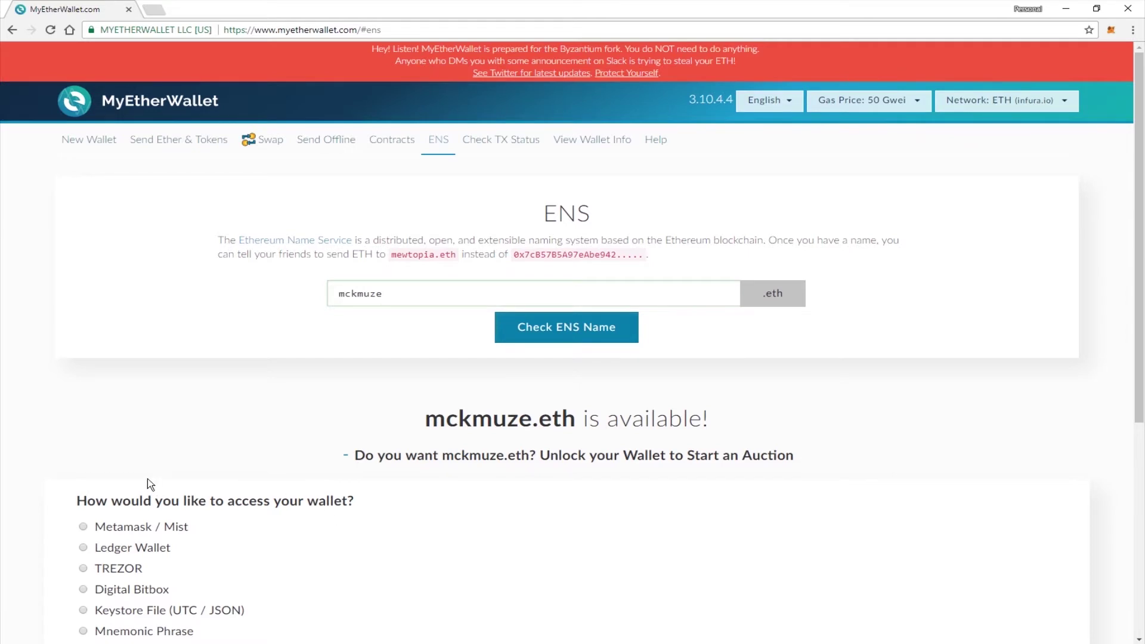
- Unlock the wallet through MetaMask to reveal the auction form with a 0.01 ETH bid
{"action": "scroll", "coordinate": [82, 475], "scroll_direction": "down", "scroll_amount": 1}
{"action": "left_click", "coordinate": [84, 464]}
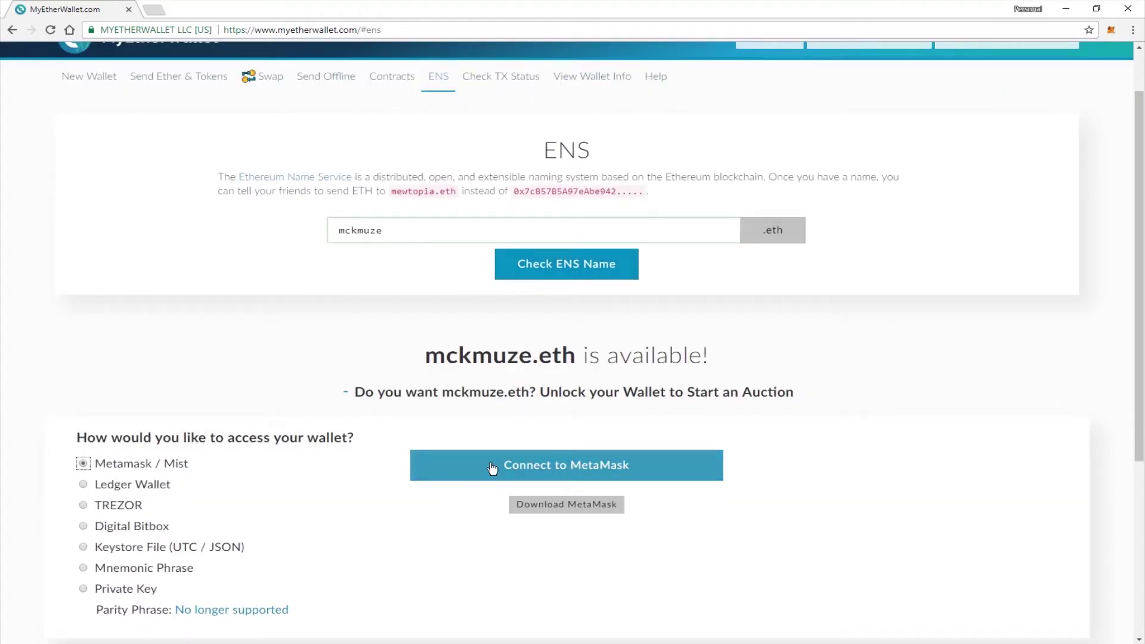
{"action": "left_click", "coordinate": [492, 467]}
{"action": "scroll", "coordinate": [503, 442], "scroll_direction": "down", "scroll_amount": 4}
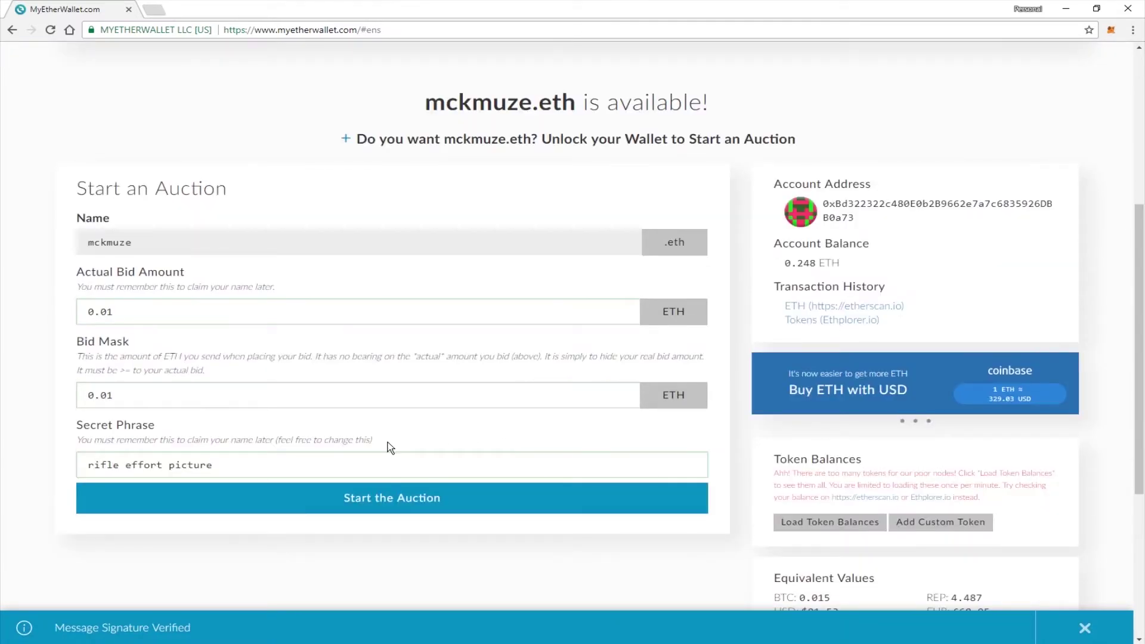
- Start the 0.01 ETH auction for mckmuze.eth, copy the bid JSON, and confirm the transaction
{"action": "left_click", "coordinate": [441, 499]}
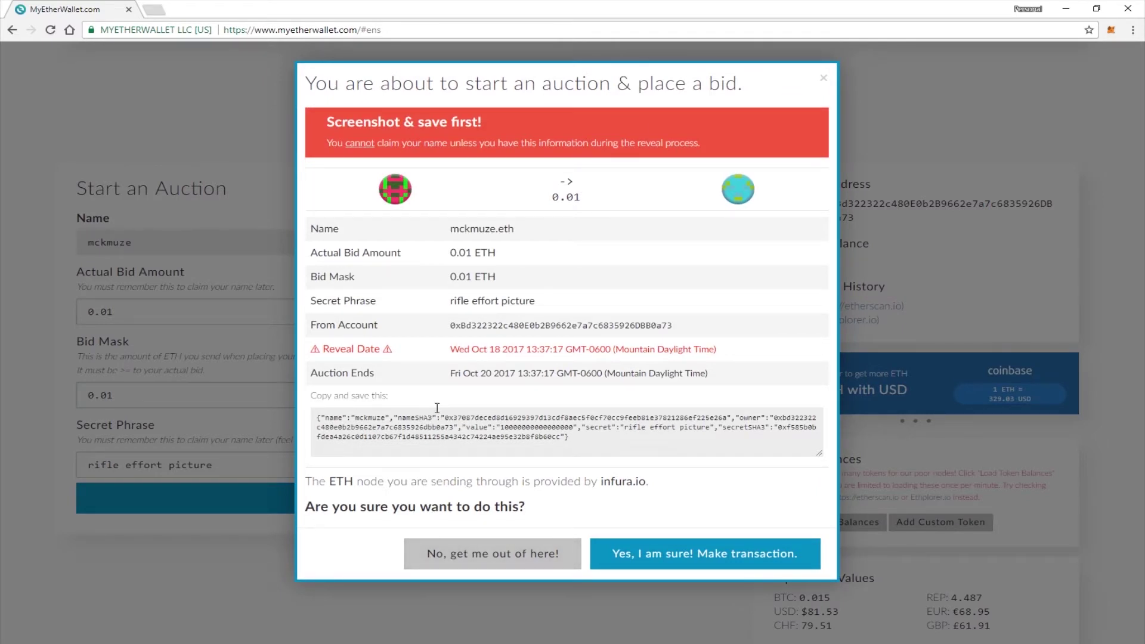
{"action": "triple_click", "coordinate": [437, 408]}
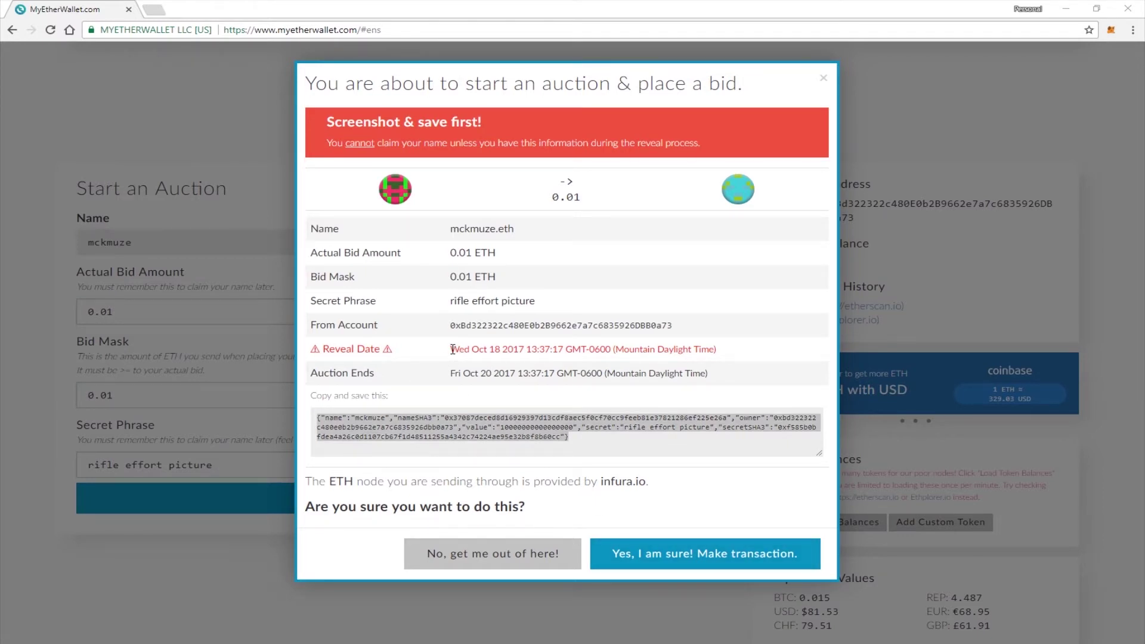
{"action": "left_click_drag", "start_coordinate": [452, 350], "coordinate": [511, 374]}
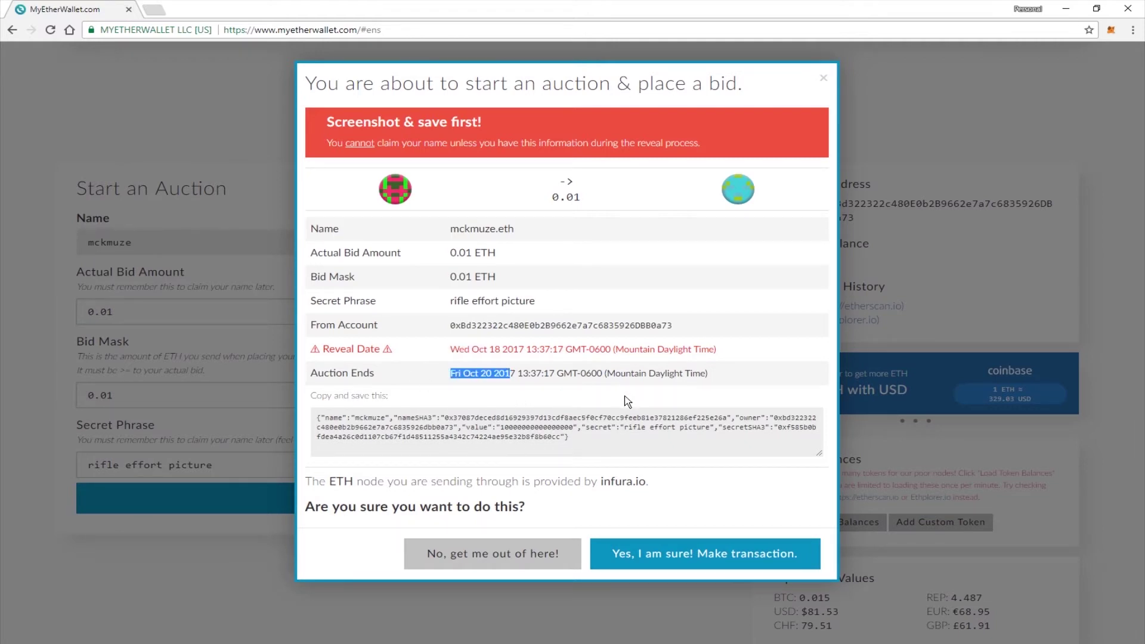
{"action": "left_click", "coordinate": [461, 353]}
{"action": "key", "text": "Tab"}
{"action": "key", "text": "ctrl+a"}
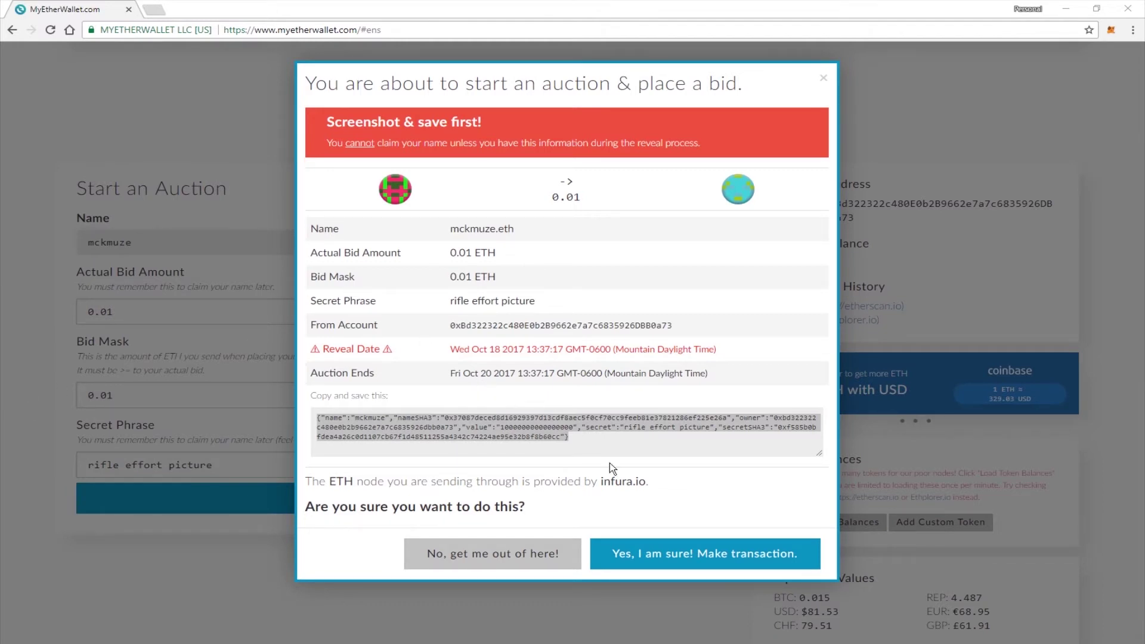
{"action": "left_click", "coordinate": [722, 568]}
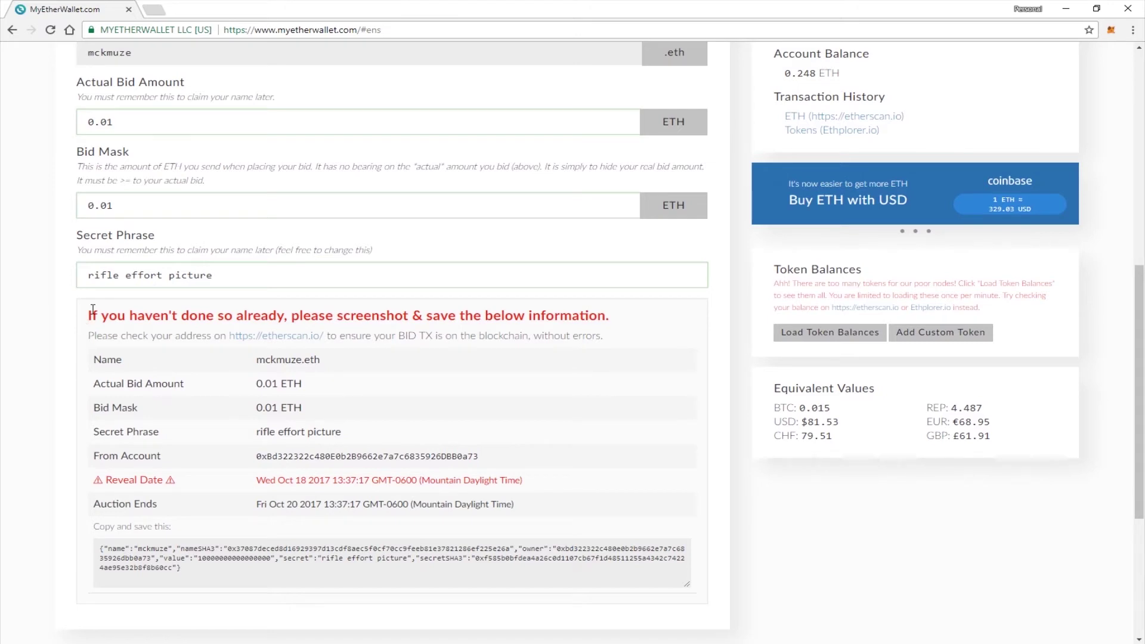
{"action": "left_click_drag", "start_coordinate": [90, 314], "coordinate": [667, 594]}
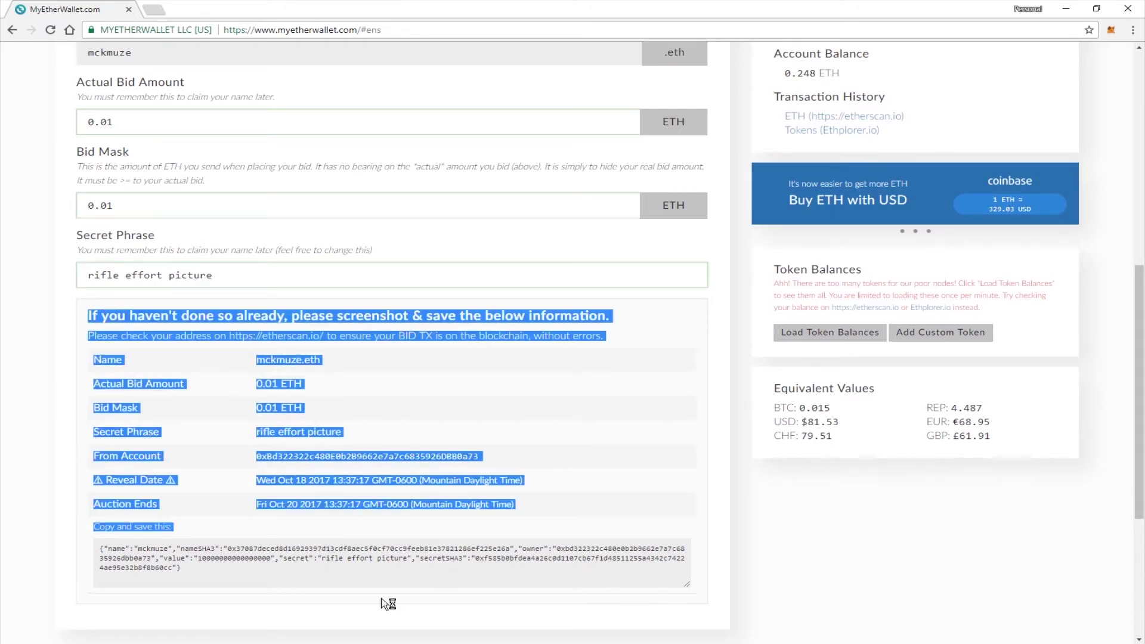
{"action": "left_click", "coordinate": [275, 572]}
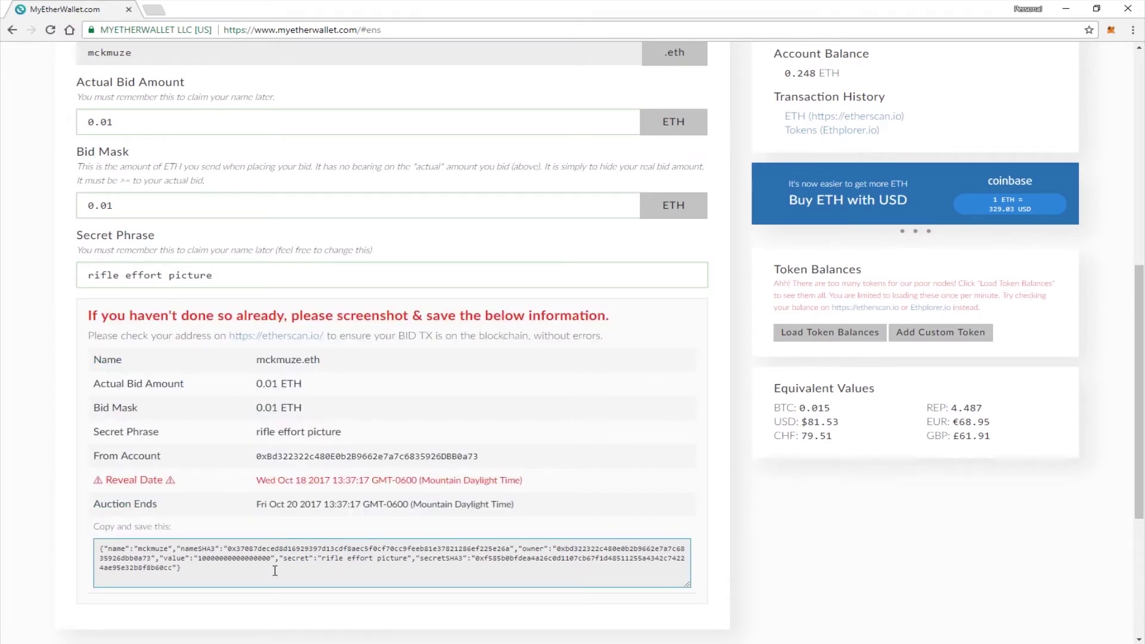
{"action": "key", "text": "ctrl+a"}
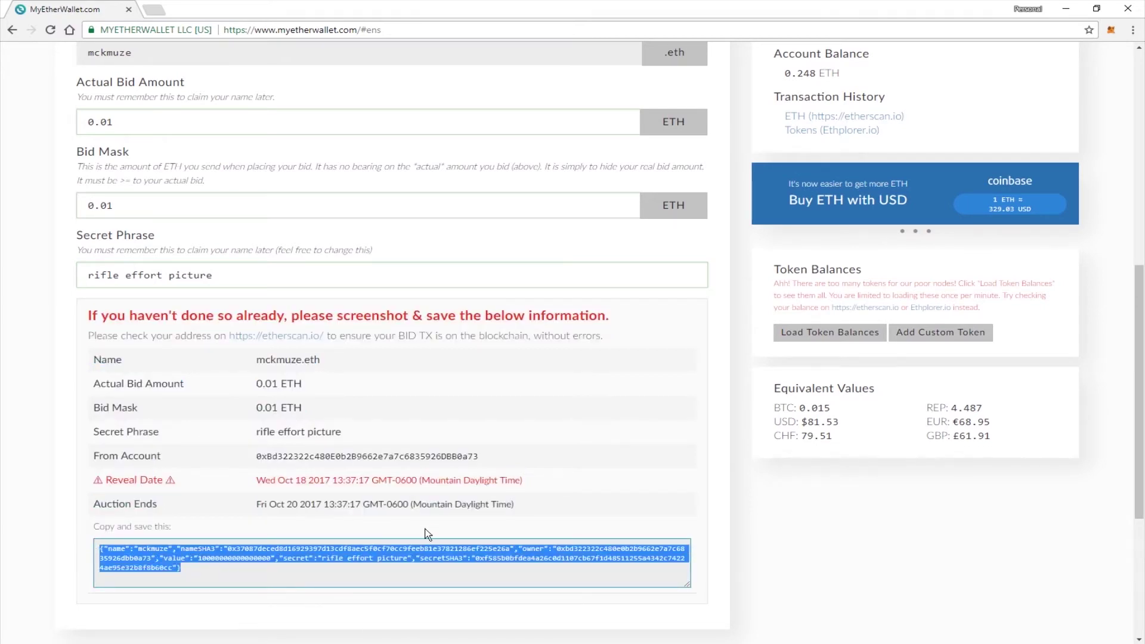
{"action": "left_click_drag", "start_coordinate": [528, 511], "coordinate": [178, 503]}
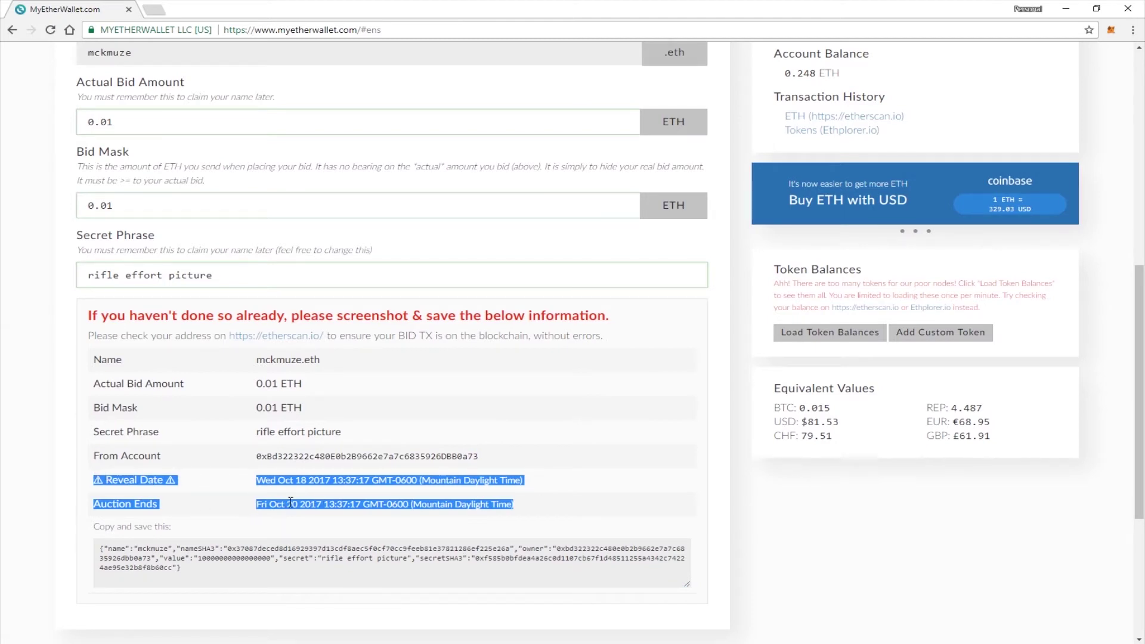
{"action": "left_click_drag", "start_coordinate": [351, 429], "coordinate": [261, 430]}
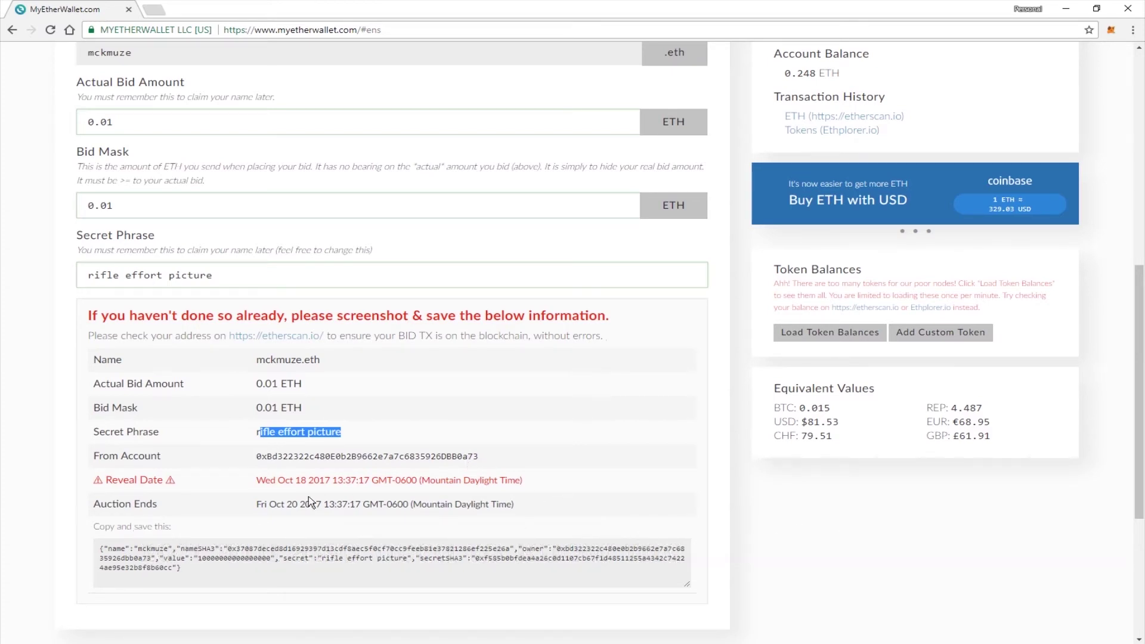
{"action": "left_click_drag", "start_coordinate": [260, 478], "coordinate": [517, 513]}
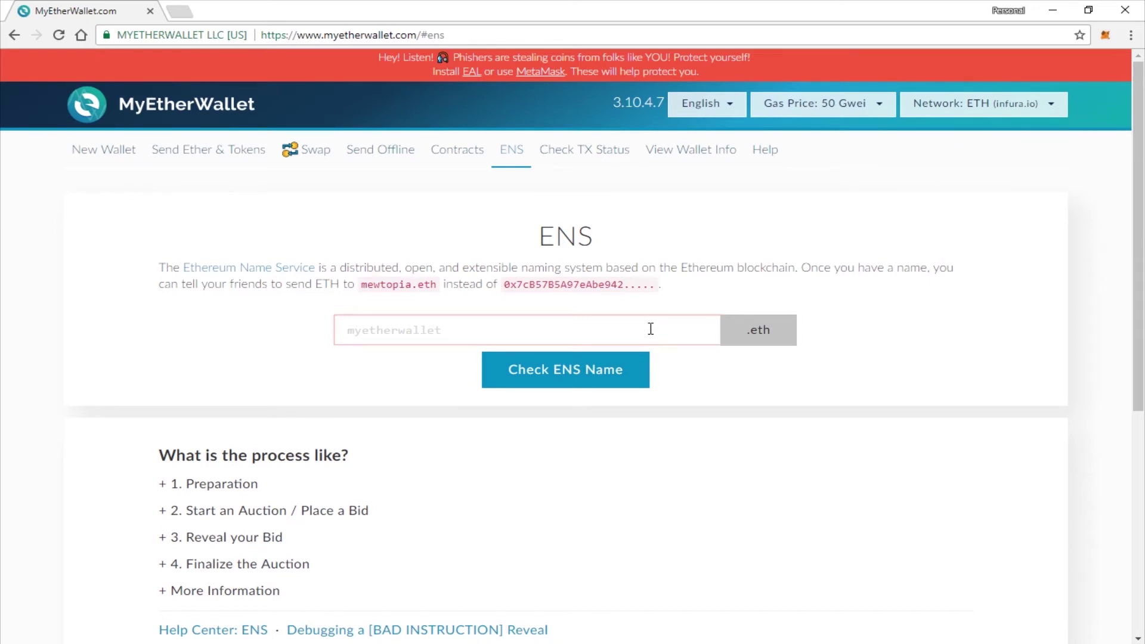
- Look up mckmuze.eth to check its auction status
{"action": "type", "text": "mckmuze"}
{"action": "left_click", "coordinate": [604, 371]}
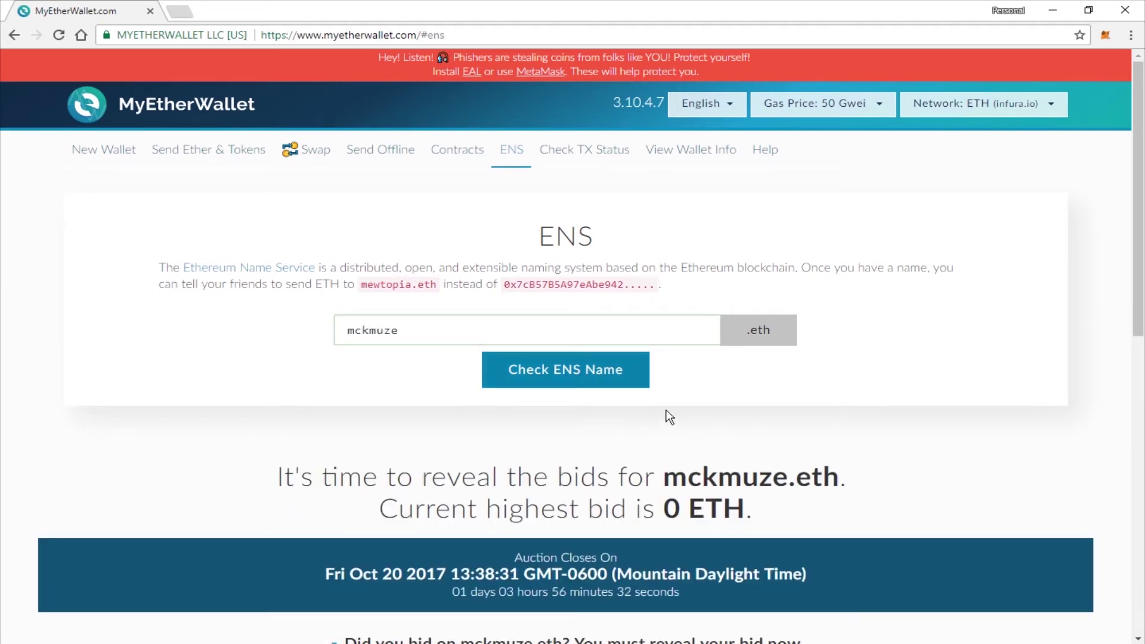
{"action": "scroll", "coordinate": [716, 441], "scroll_direction": "down", "scroll_amount": 3}
{"action": "scroll", "coordinate": [718, 444], "scroll_direction": "down", "scroll_amount": 1}
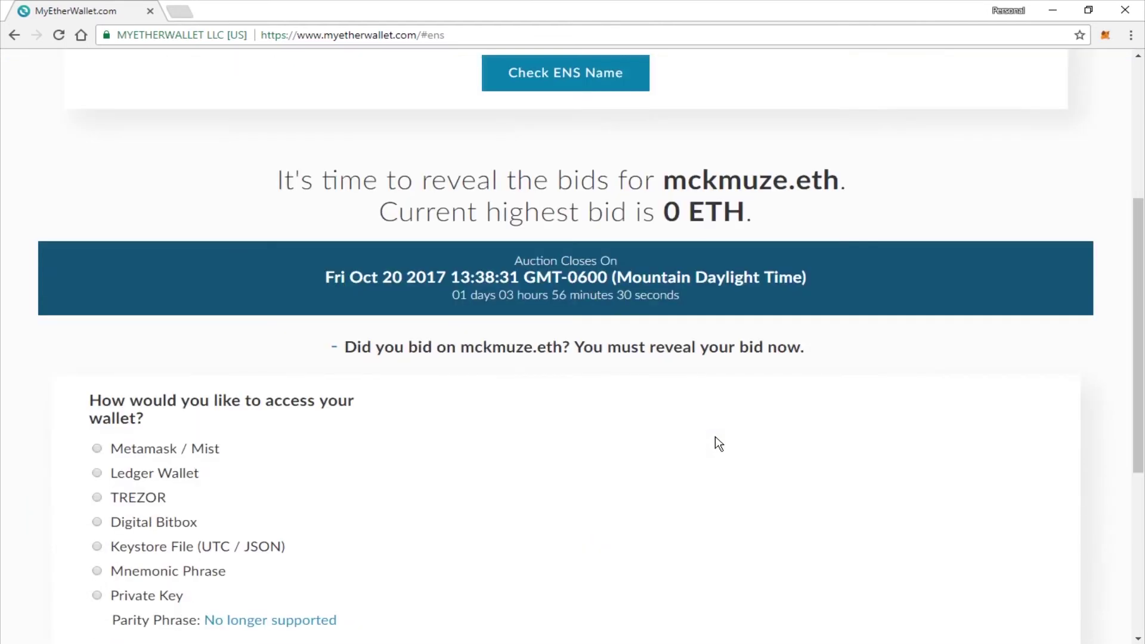
- Connect the wallet through MetaMask
{"action": "left_click", "coordinate": [192, 448]}
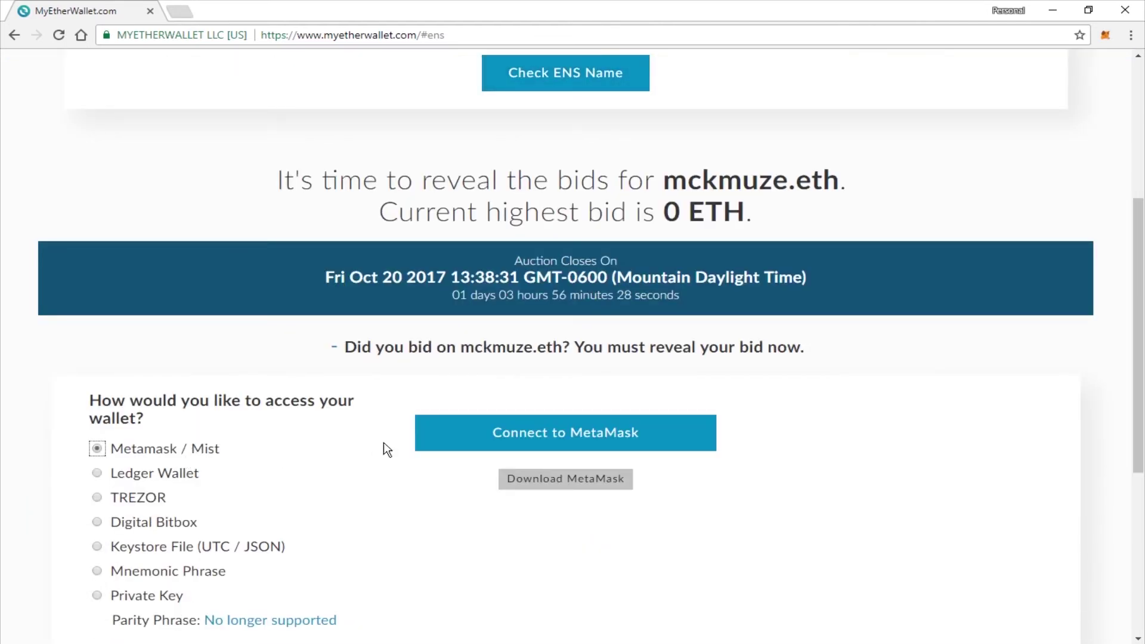
{"action": "left_click", "coordinate": [528, 435]}
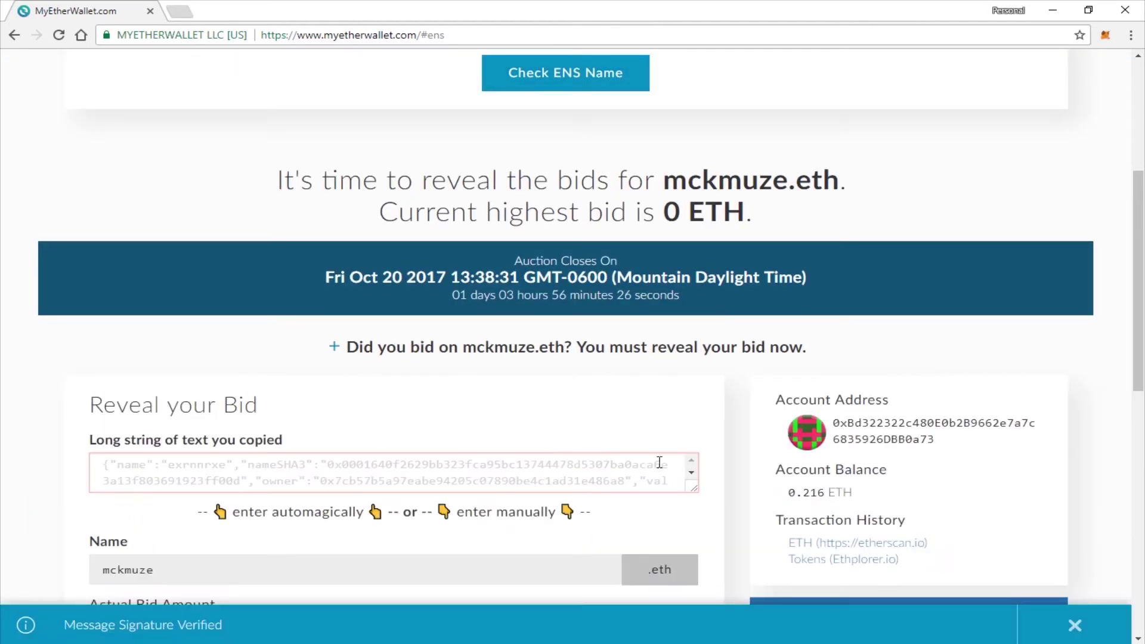
{"action": "scroll", "coordinate": [483, 381], "scroll_direction": "down", "scroll_amount": 1}
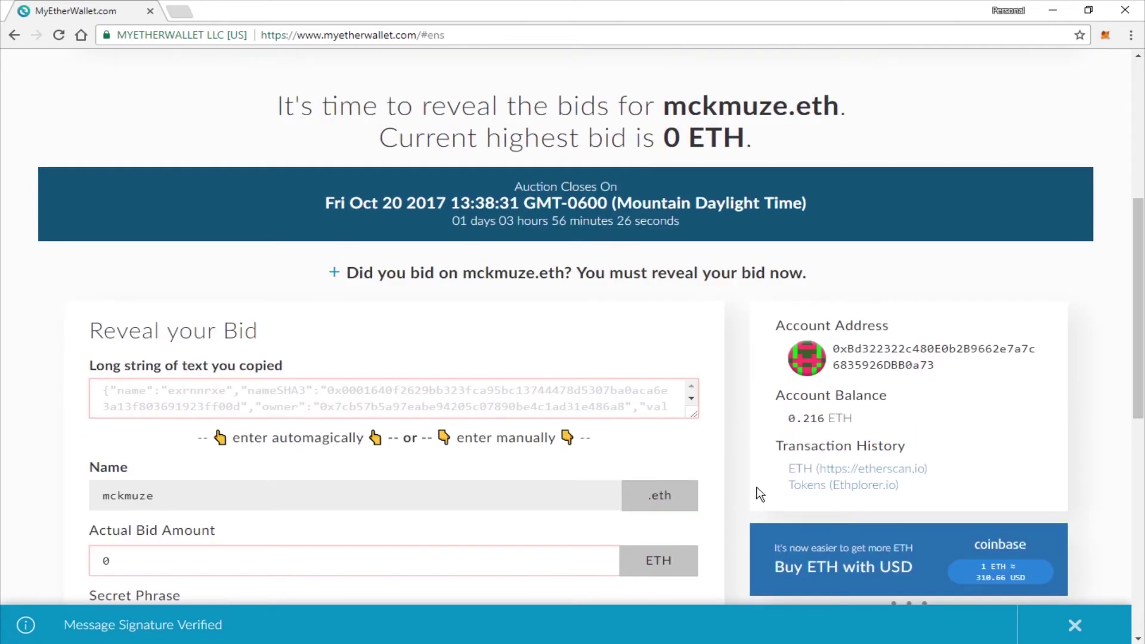
- Paste the saved bid string and submit the 0.01 ETH bid reveal for mckmuze.eth
{"action": "left_click", "coordinate": [434, 395]}
{"action": "key", "text": "ctrl+v"}
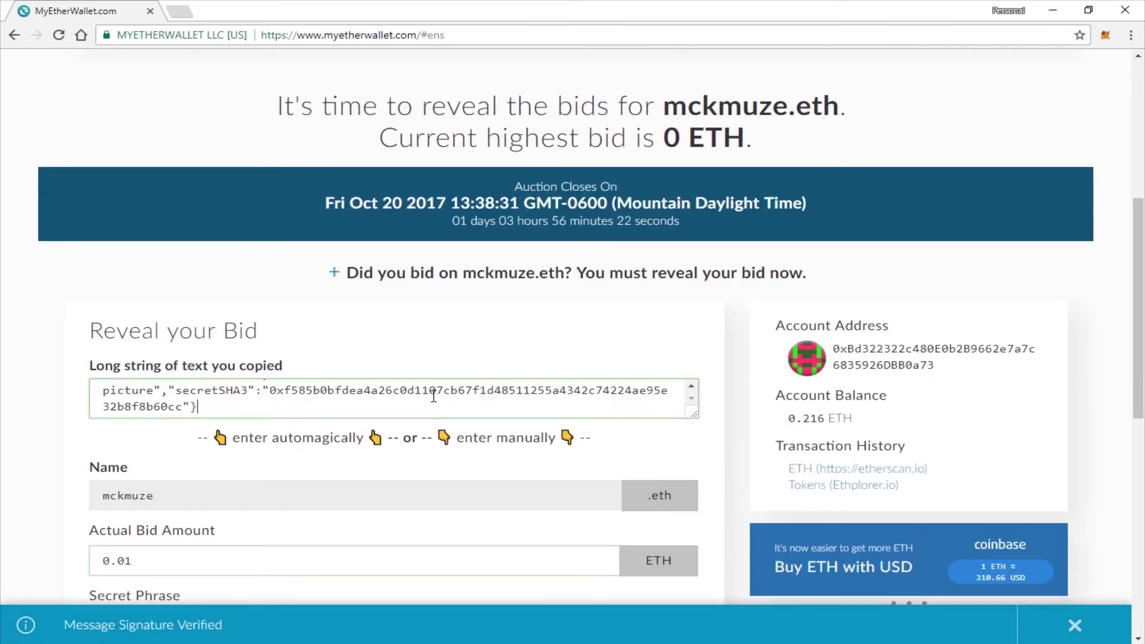
{"action": "scroll", "coordinate": [724, 462], "scroll_direction": "down", "scroll_amount": 2}
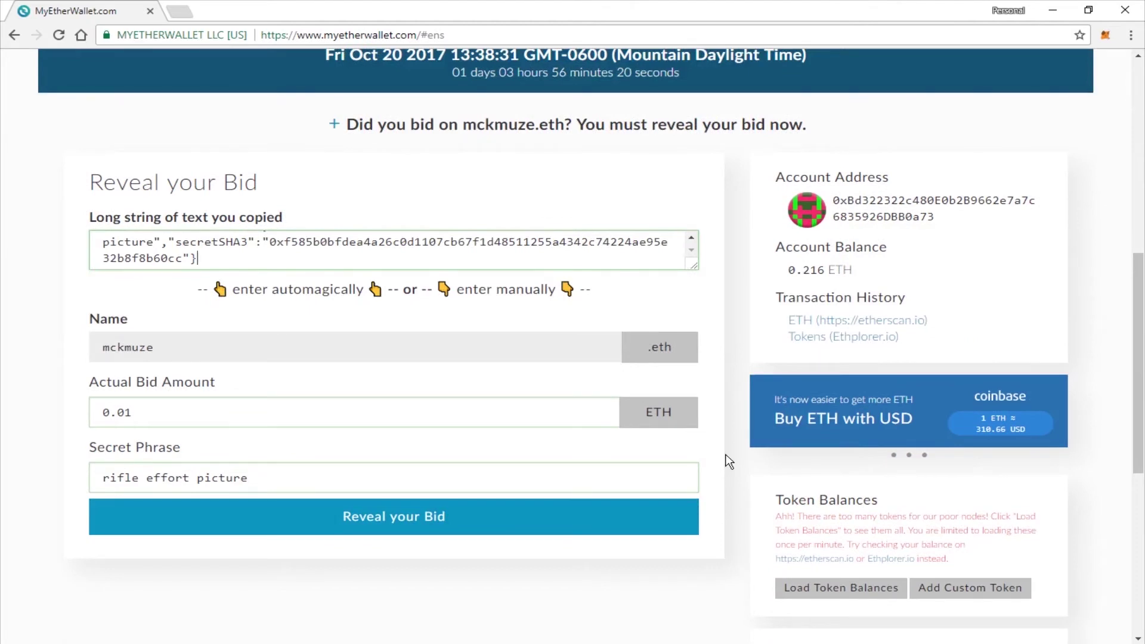
{"action": "left_click", "coordinate": [444, 516]}
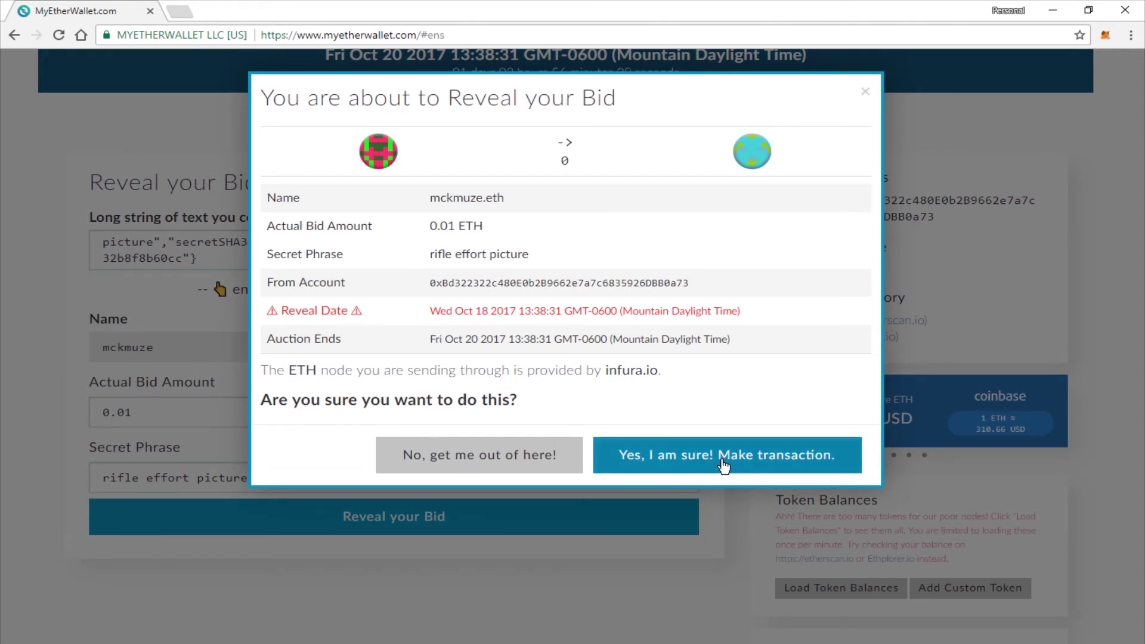
{"action": "left_click", "coordinate": [724, 466]}
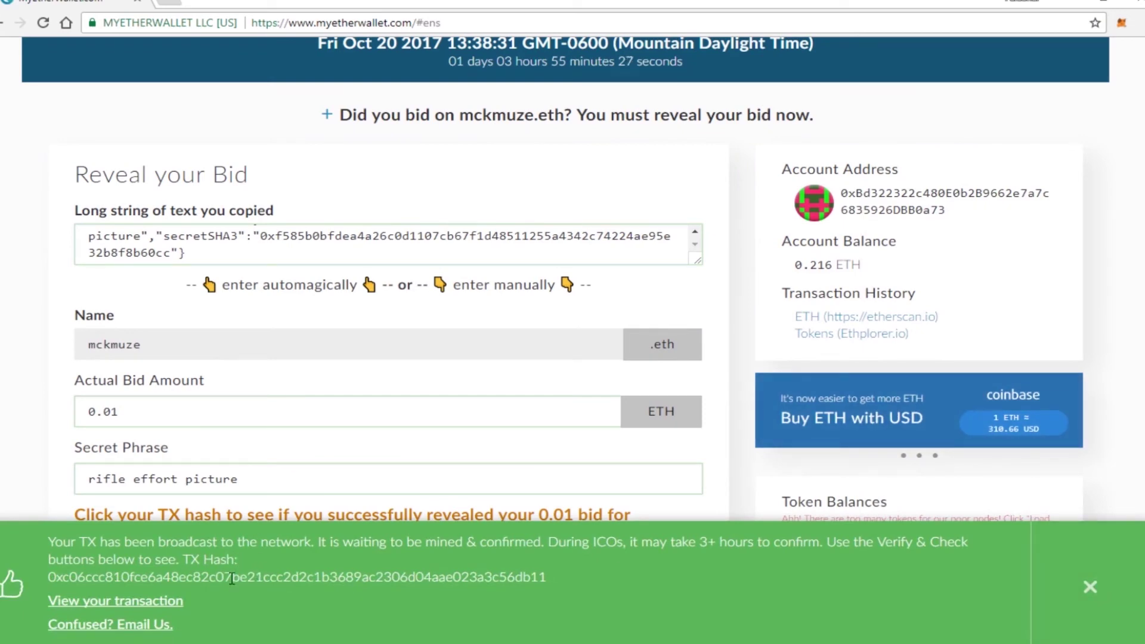
- Open the pending reveal transaction on Etherscan
{"action": "left_click", "coordinate": [170, 604]}
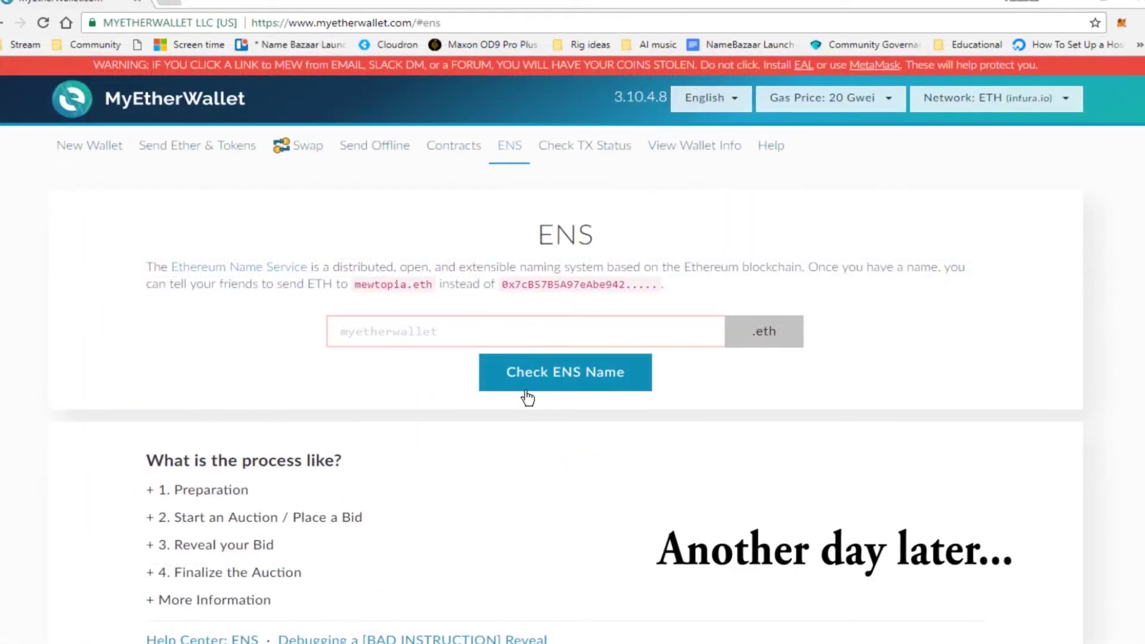
- Look up mckmuze.eth again, now showing it owned with this account as highest bidder
{"action": "left_click", "coordinate": [431, 330]}
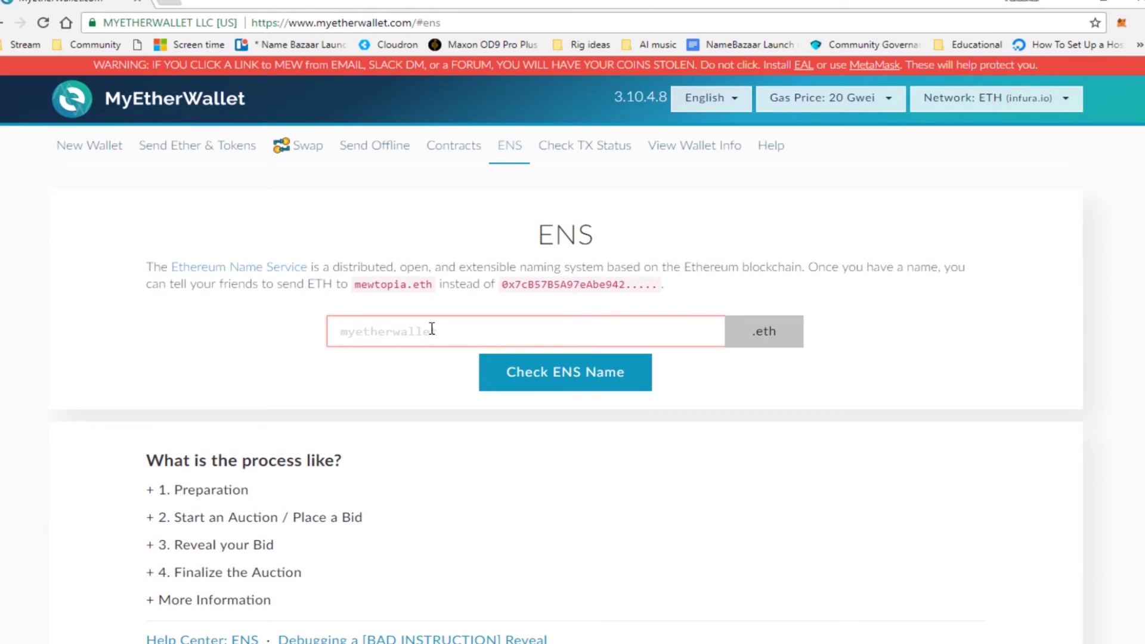
{"action": "type", "text": "mckmuze"}
{"action": "left_click", "coordinate": [582, 389]}
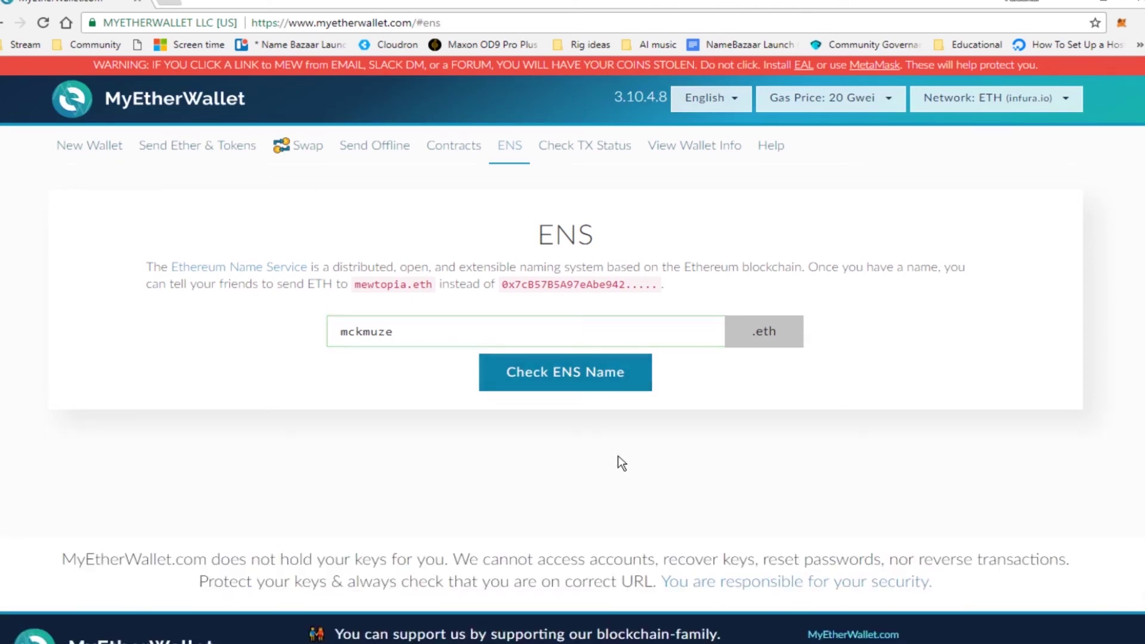
{"action": "scroll", "coordinate": [618, 472], "scroll_direction": "down", "scroll_amount": 1}
{"action": "scroll", "coordinate": [617, 470], "scroll_direction": "down", "scroll_amount": 4}
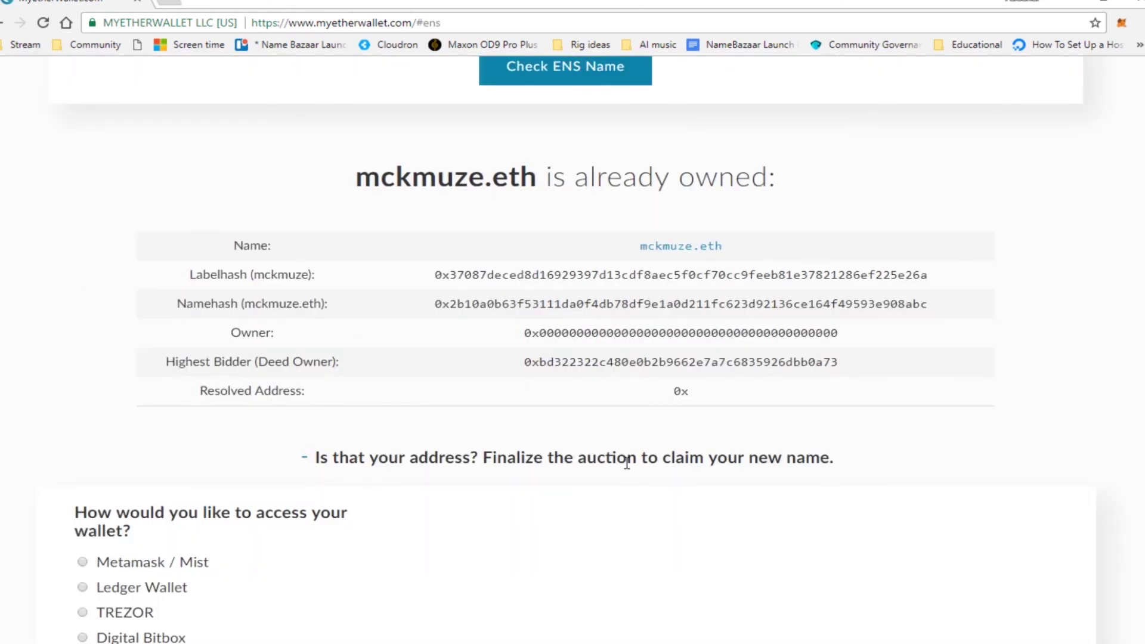
{"action": "scroll", "coordinate": [70, 421], "scroll_direction": "down", "scroll_amount": 2}
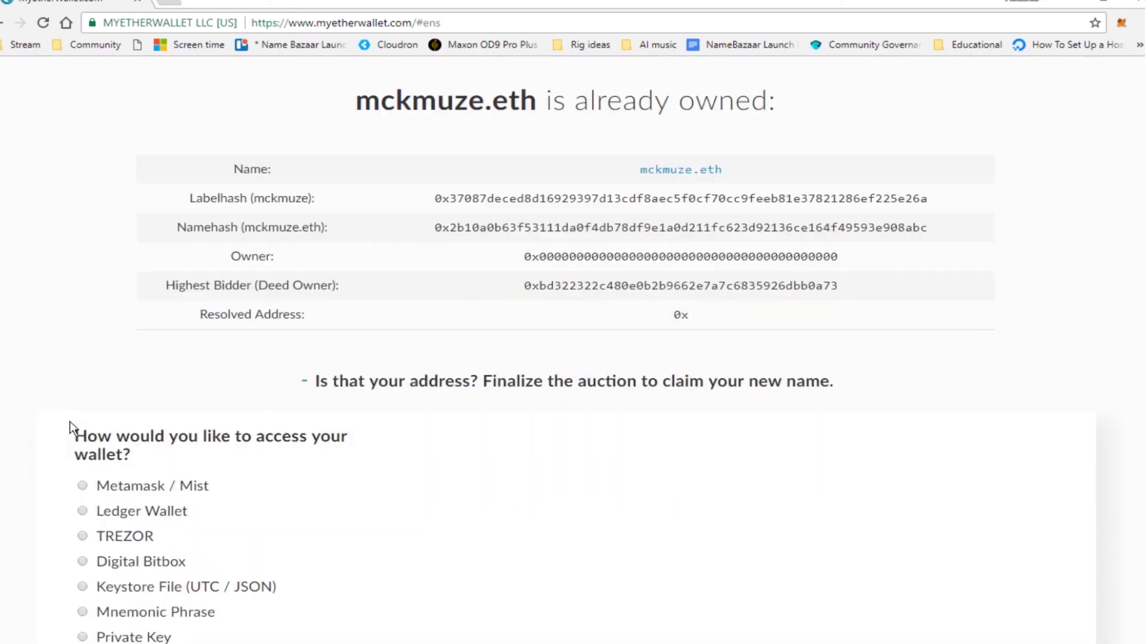
- Unlock the wallet through MetaMask
{"action": "left_click", "coordinate": [83, 410]}
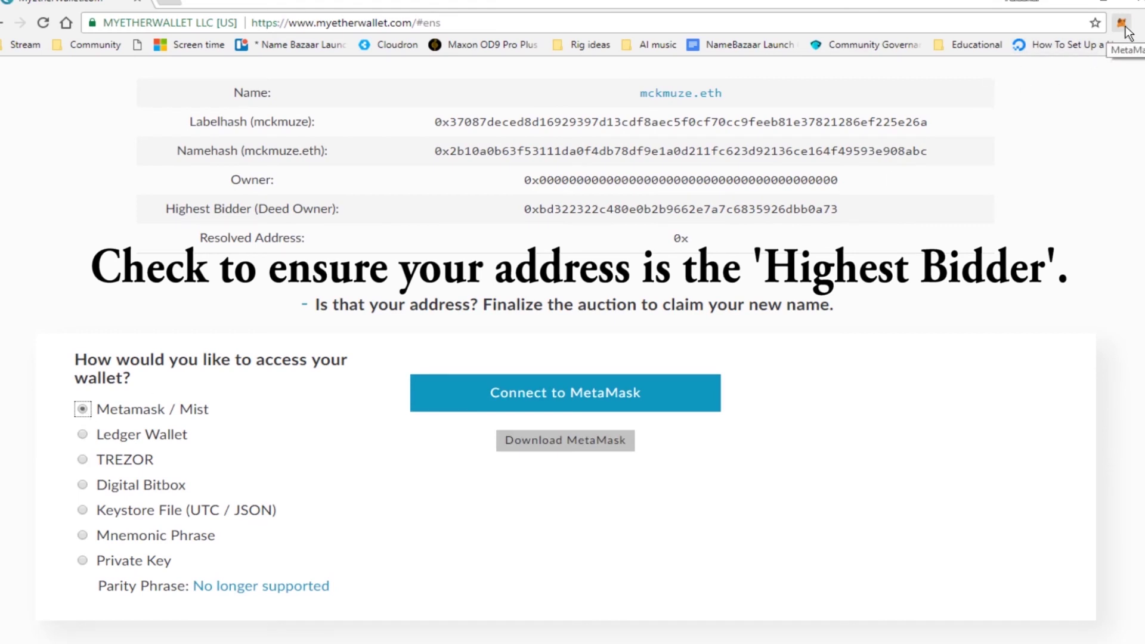
{"action": "left_click", "coordinate": [316, 518]}
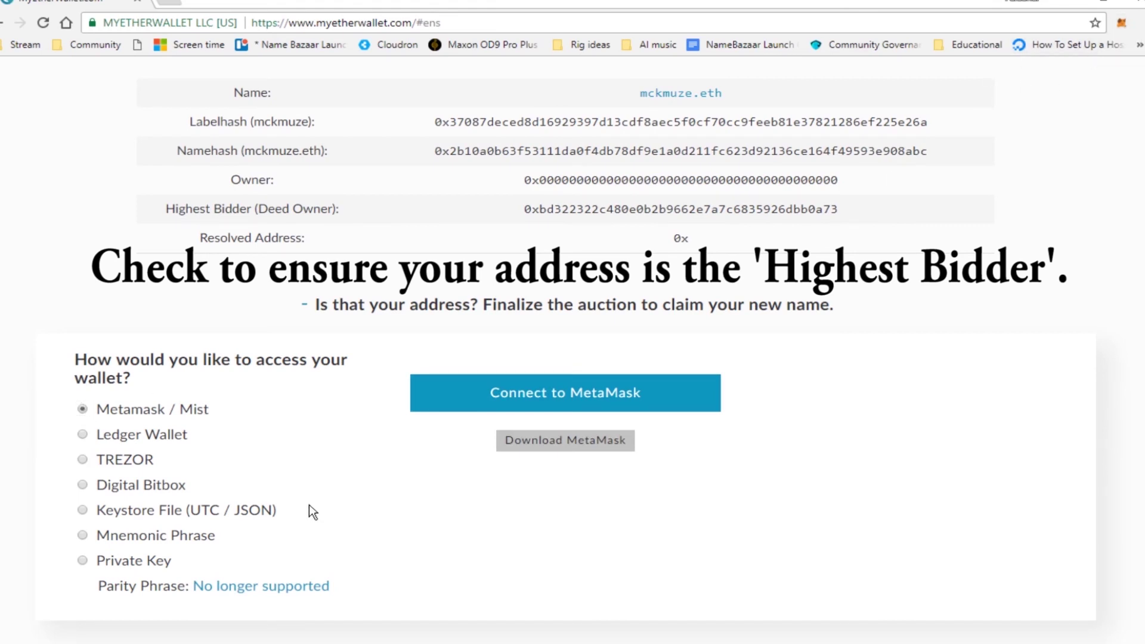
{"action": "left_click", "coordinate": [494, 405]}
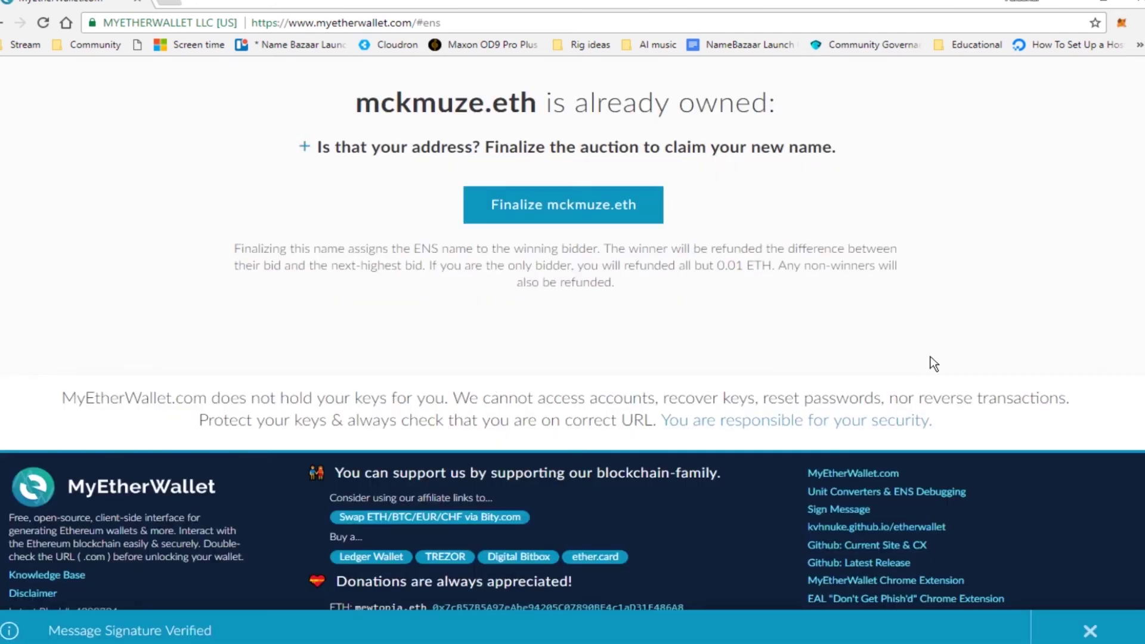
- Finalize the mckmuze.eth auction, approve it in MetaMask, and view it on Etherscan
{"action": "left_click", "coordinate": [603, 219]}
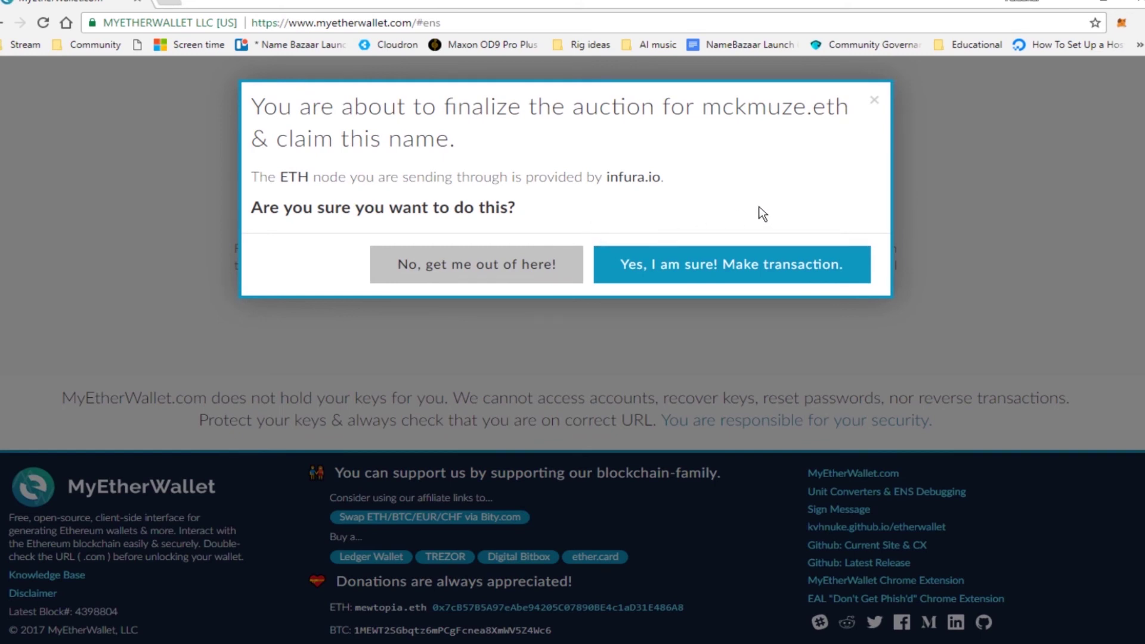
{"action": "left_click", "coordinate": [707, 278]}
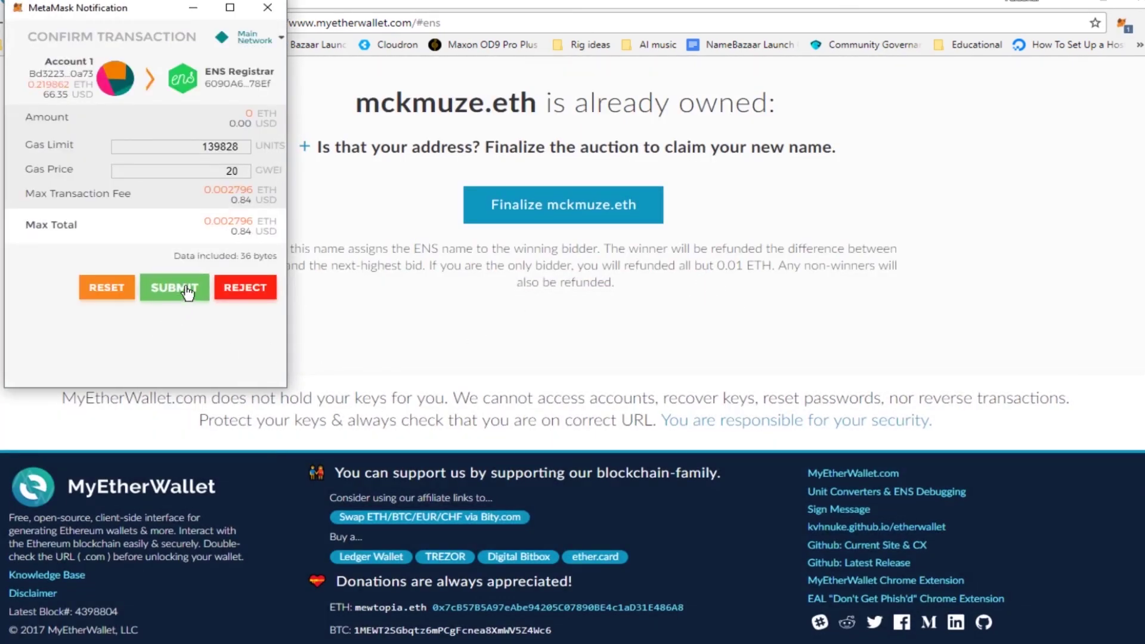
{"action": "left_click", "coordinate": [186, 291]}
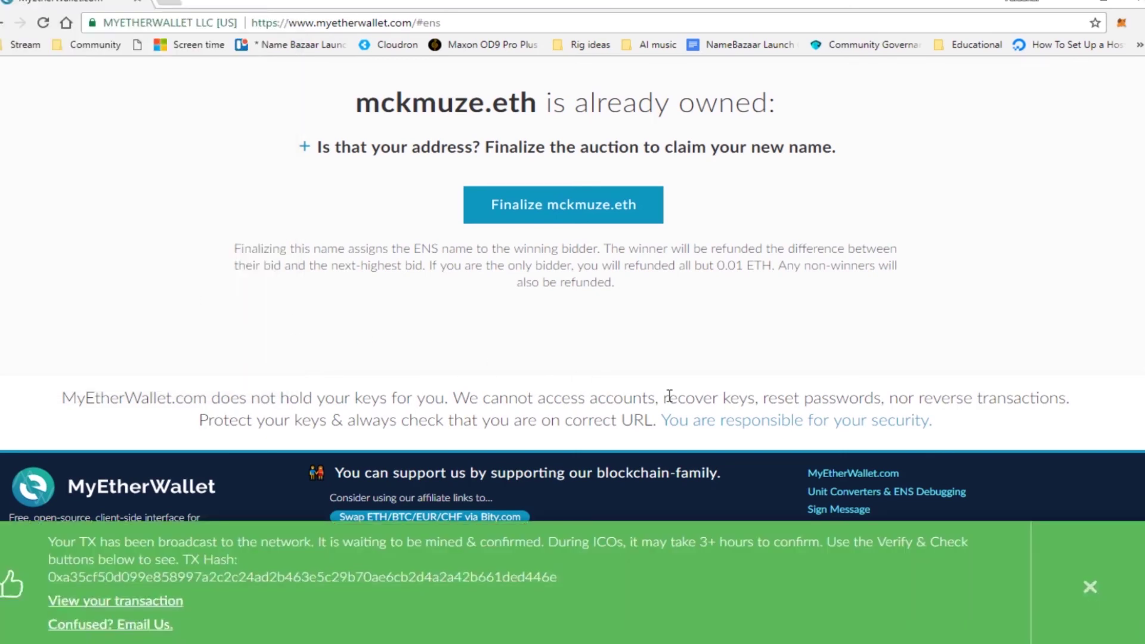
{"action": "left_click", "coordinate": [173, 602]}
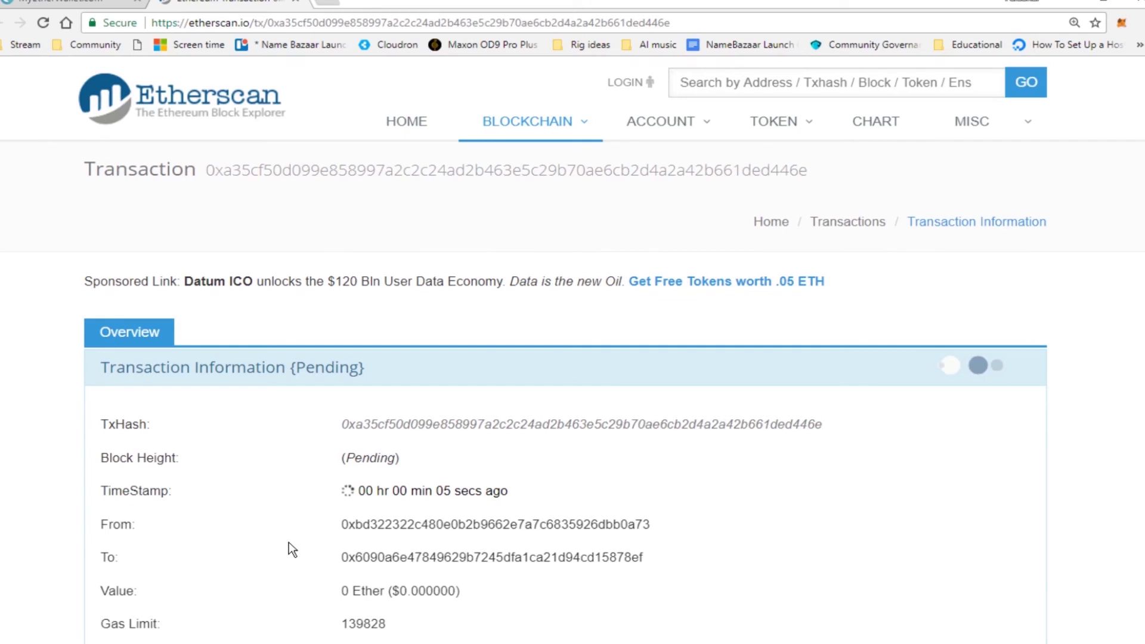